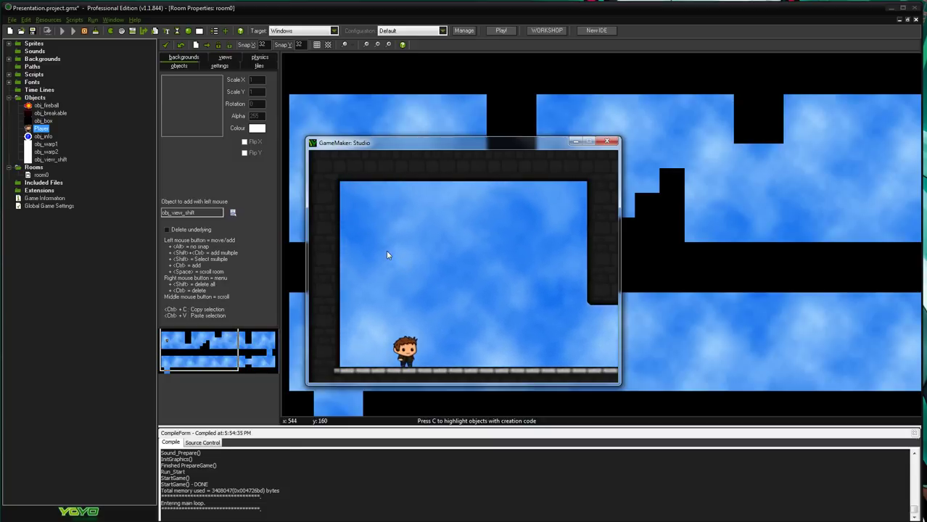
- Close the running game and open hero_idle's 70 frames (64 x 64) in the Sprite Editor
click(607, 142)
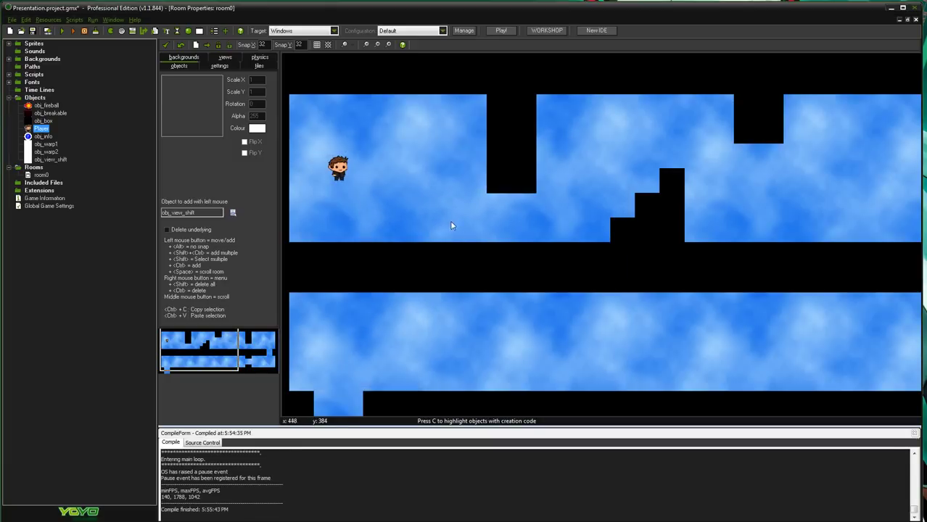
scroll(631, 290, up, 3)
scroll(490, 254, down, 1)
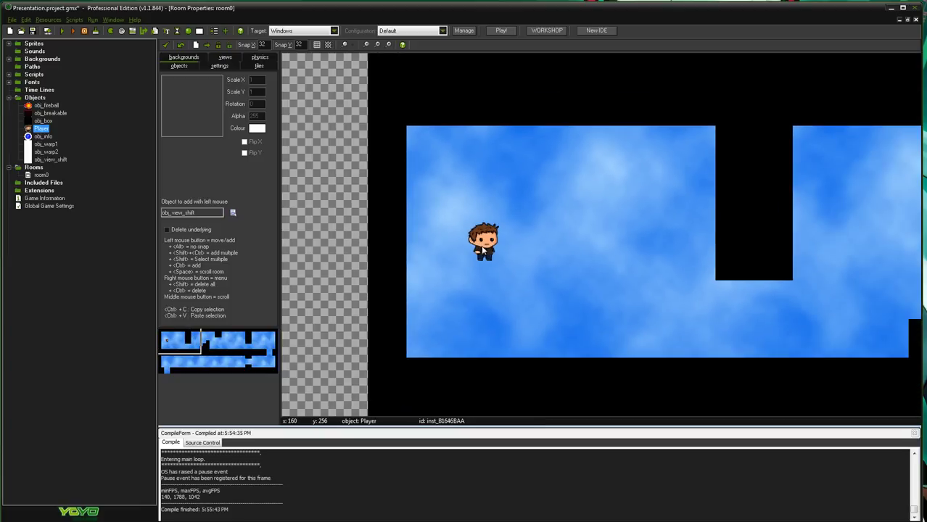
click(10, 45)
double_click(48, 67)
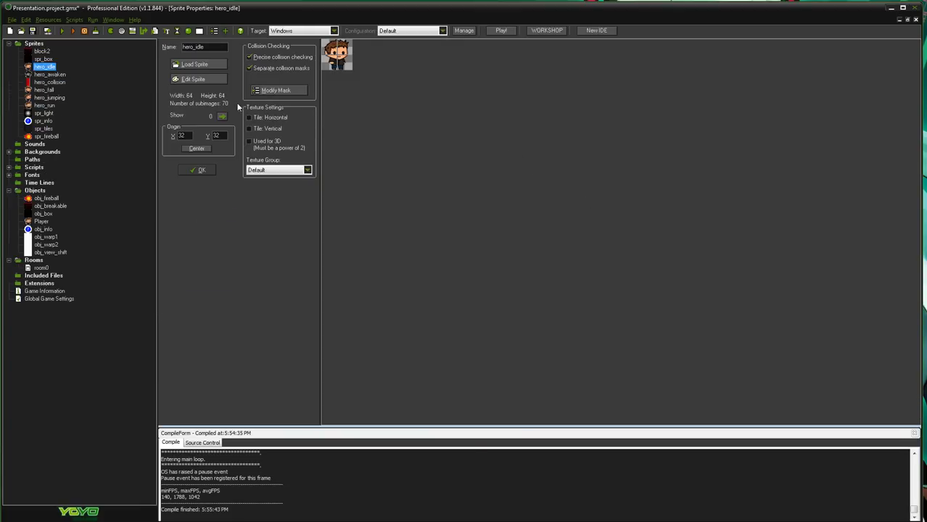
click(207, 81)
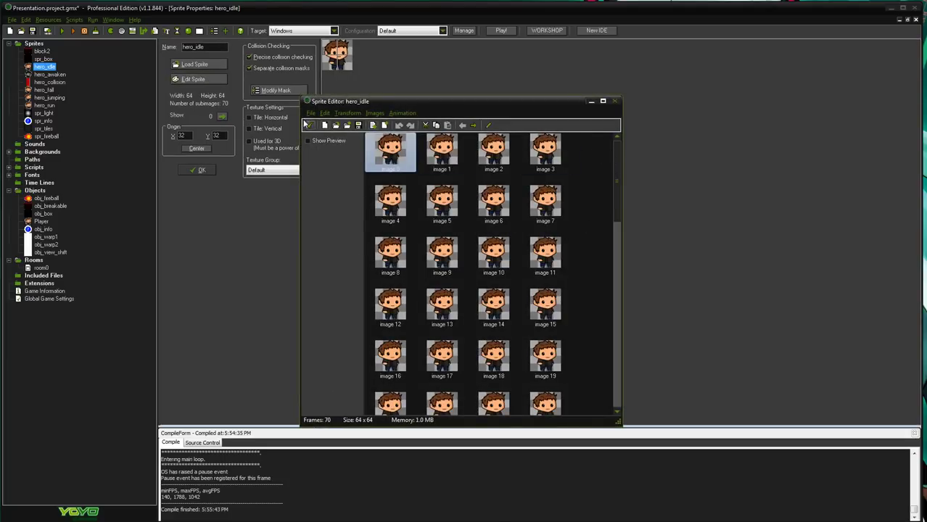
- Preview the hero_idle animation, close its frame editor, and pan the room view
click(328, 141)
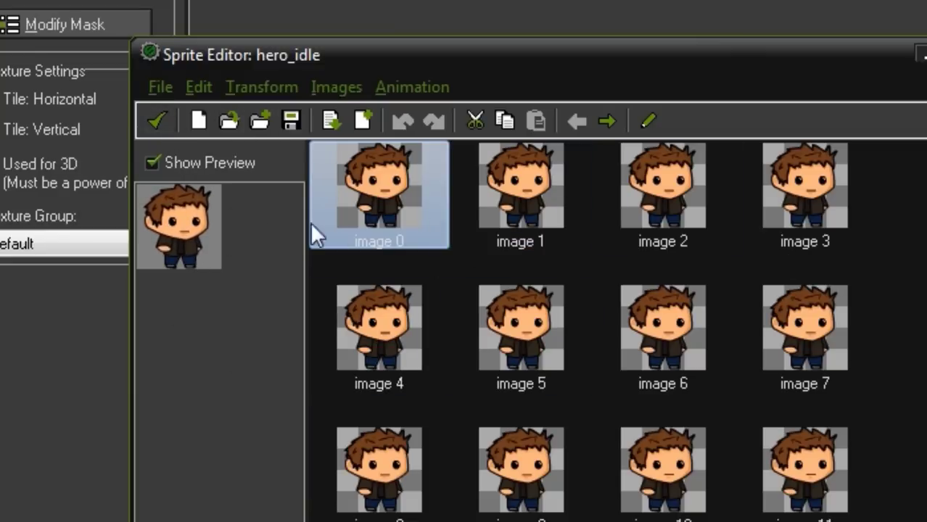
click(157, 121)
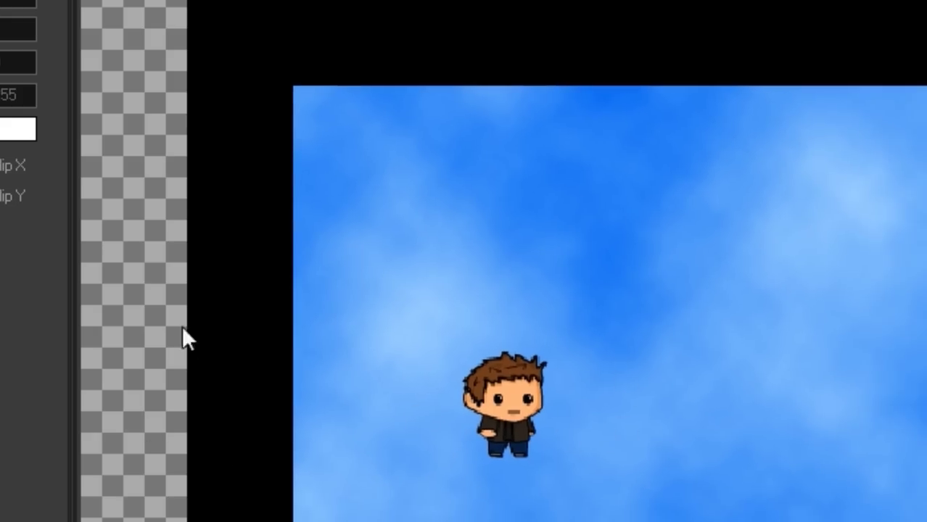
middle_drag(182, 325, 372, 353)
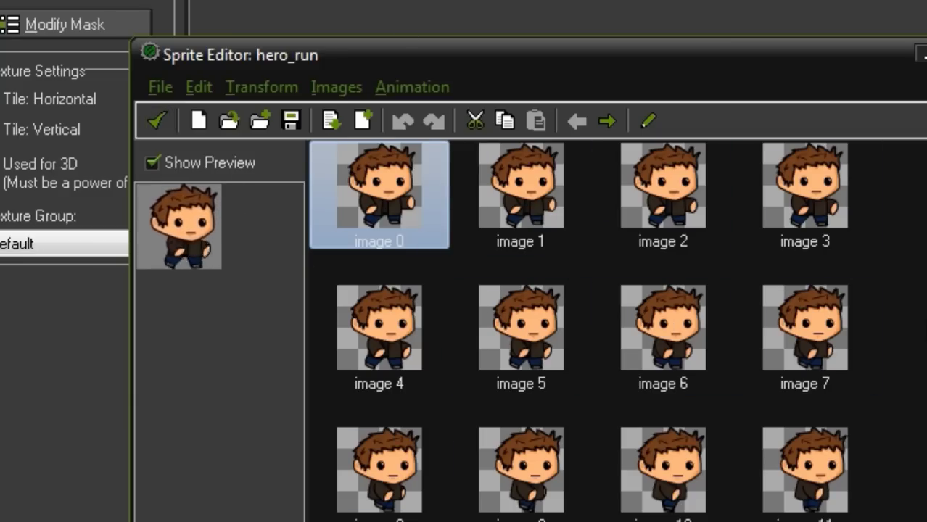
- Look through the hero_run frames in the Sprite Editor, then close it
key(Escape)
scroll(859, 187, down, 1)
scroll(859, 186, up, 1)
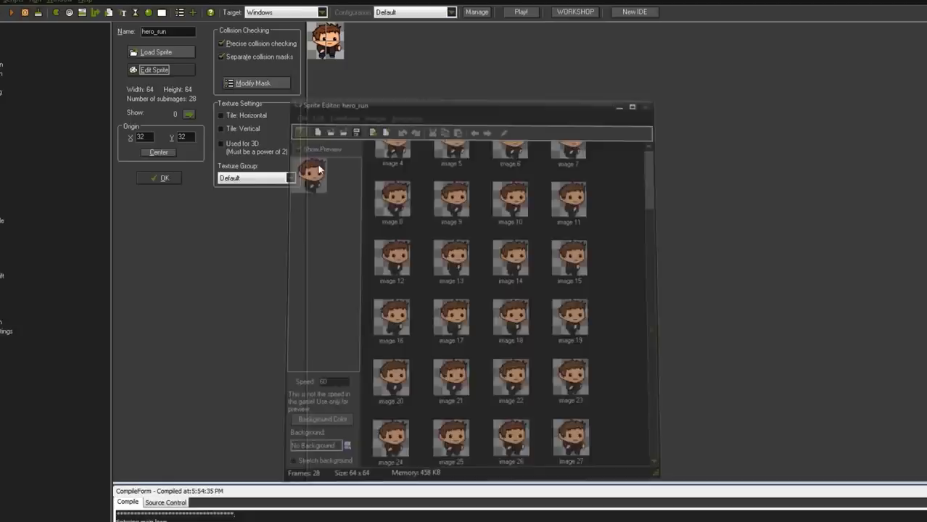
click(230, 123)
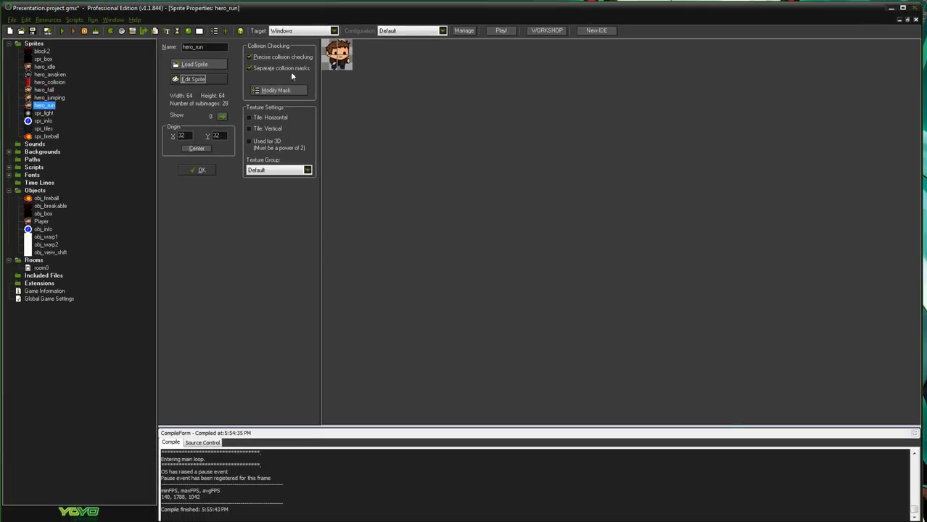
click(193, 79)
scroll(584, 227, down, 1)
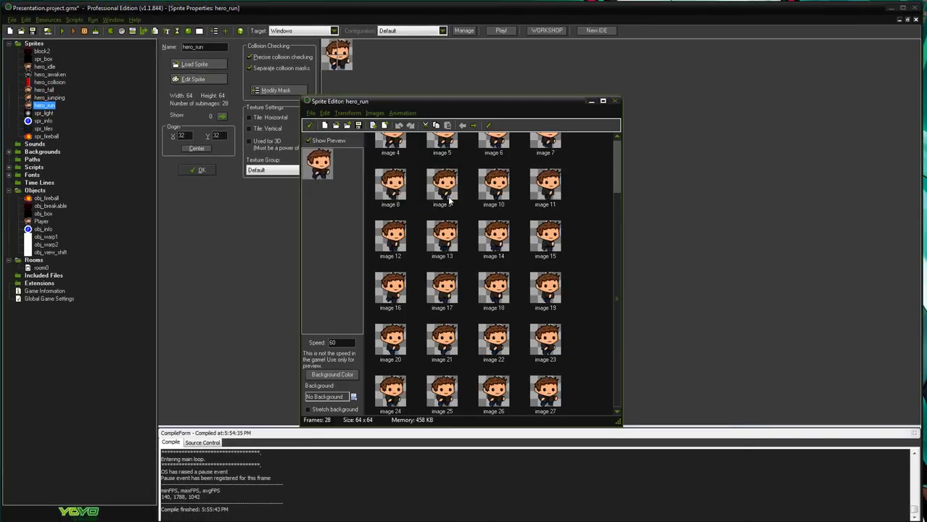
click(310, 125)
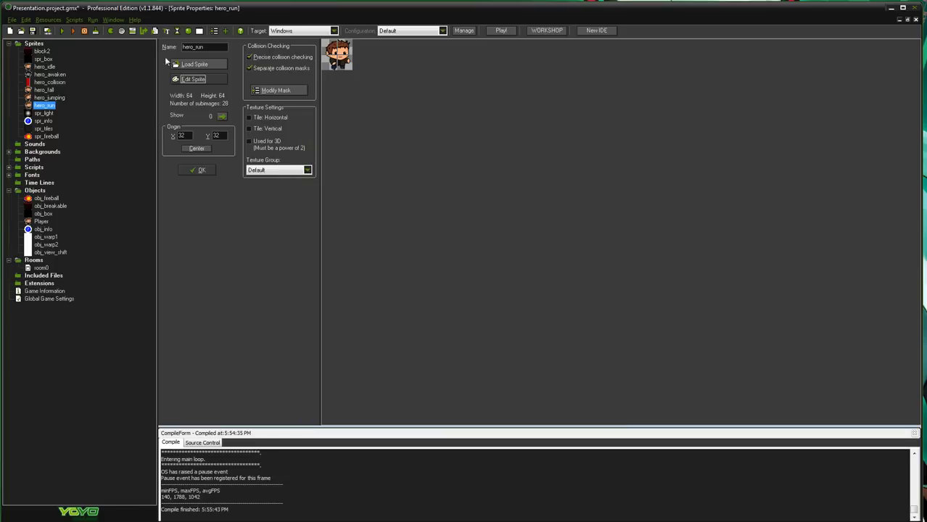
- Scroll through all 70 hero_idle frames, then bring up hero_jumping's properties
double_click(42, 68)
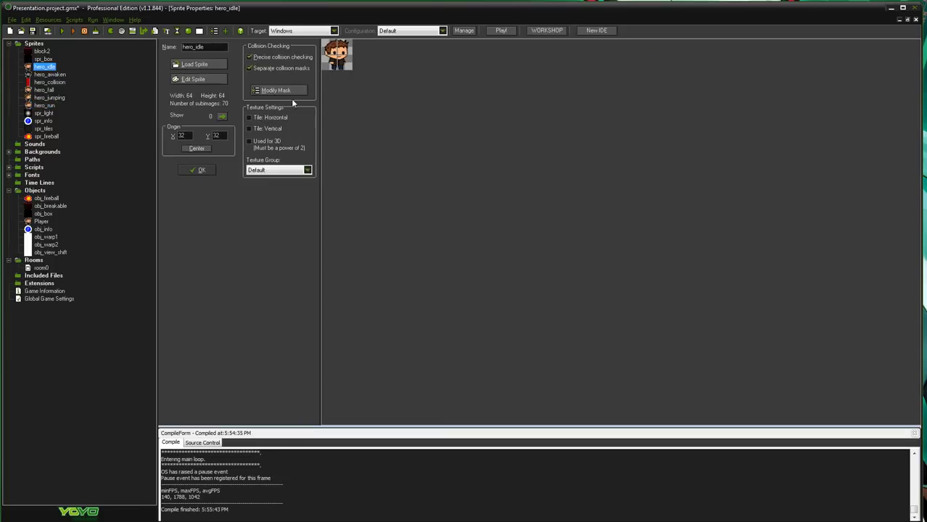
click(193, 80)
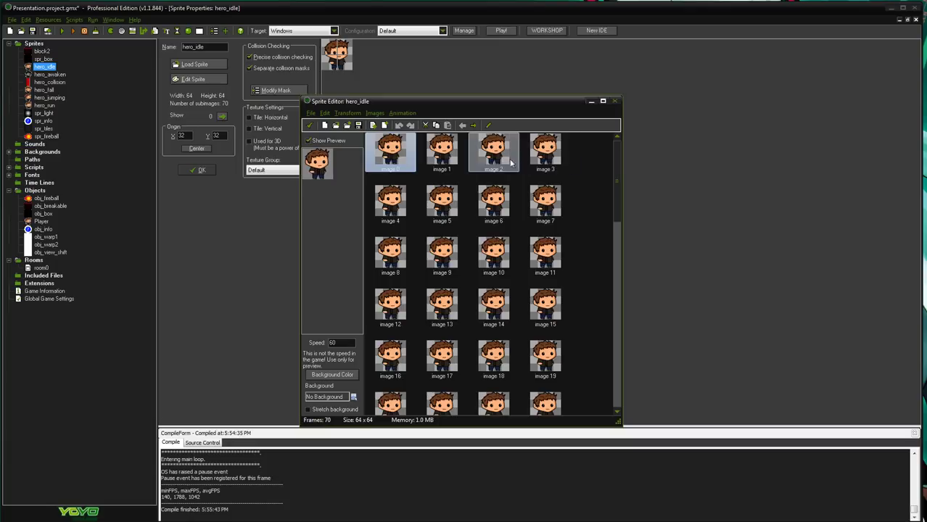
scroll(444, 167, down, 10)
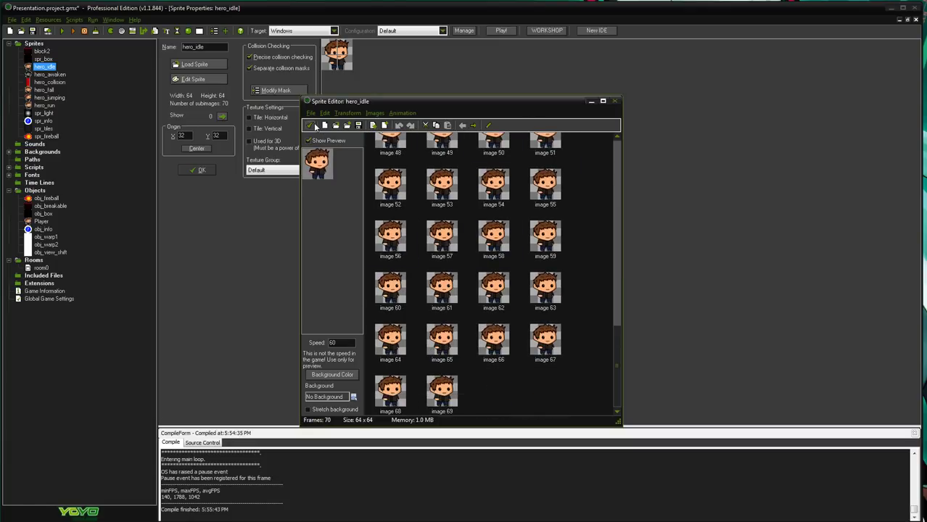
click(312, 126)
click(49, 98)
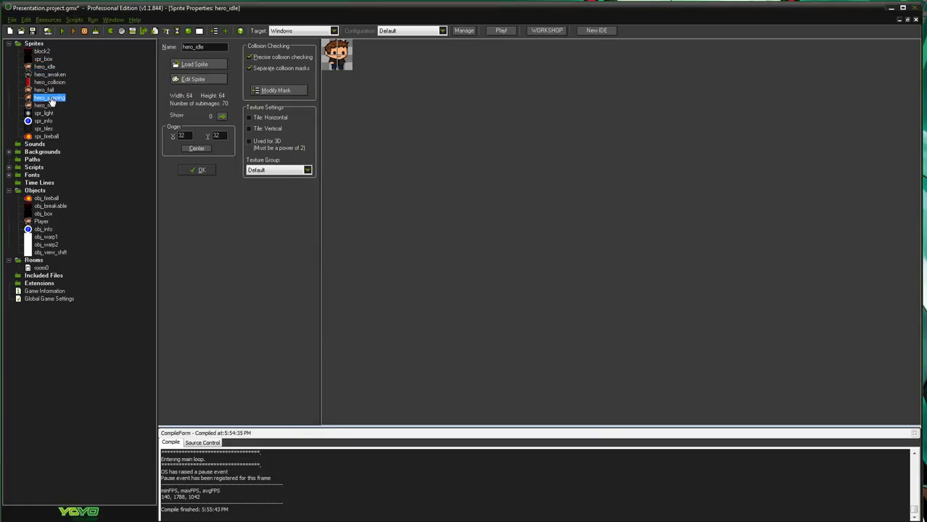
- Inspect the single hero_jumping frame in the Sprite Editor
click(192, 80)
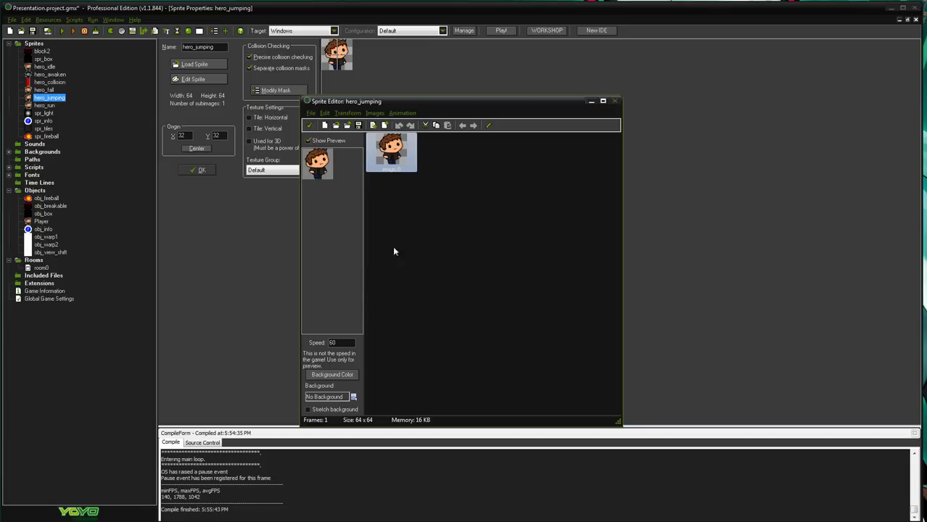
click(507, 245)
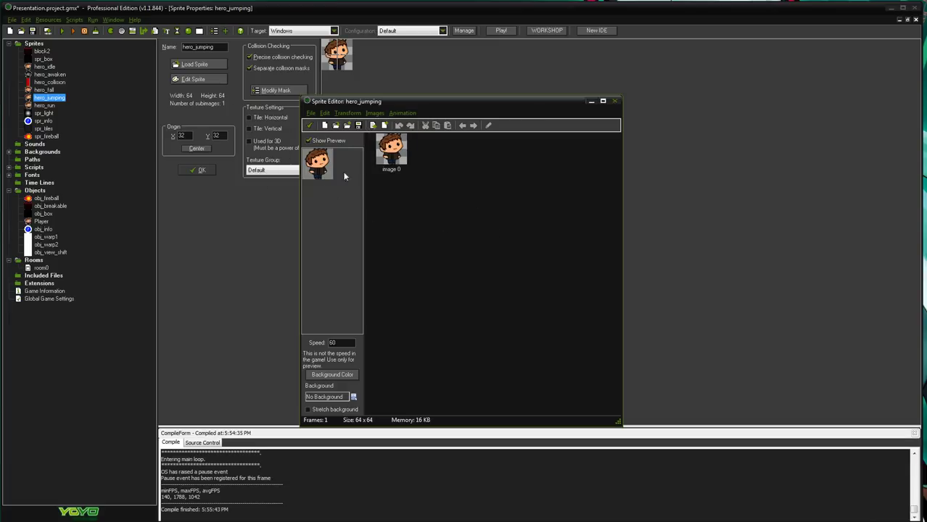
click(403, 153)
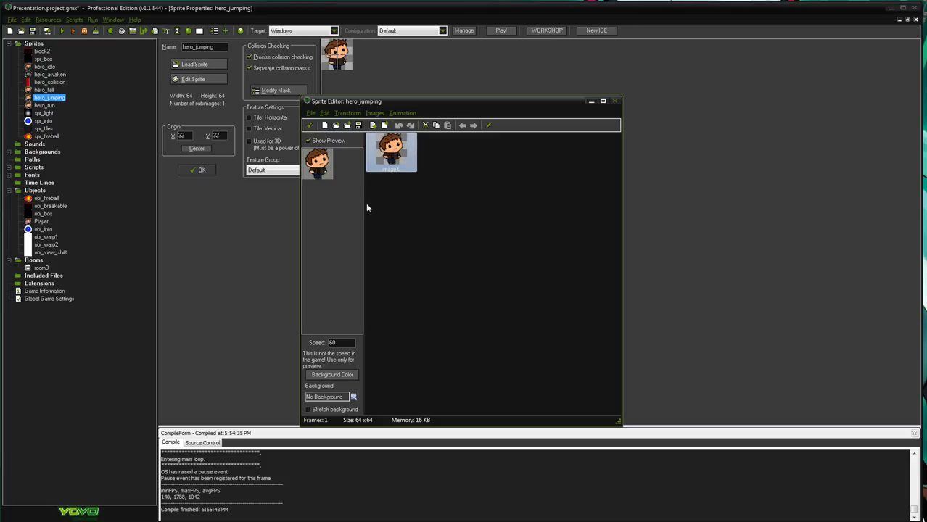
click(309, 125)
- View the single hero_fall frame, then close the hero_fall and hero_jumping property windows
click(42, 90)
click(42, 91)
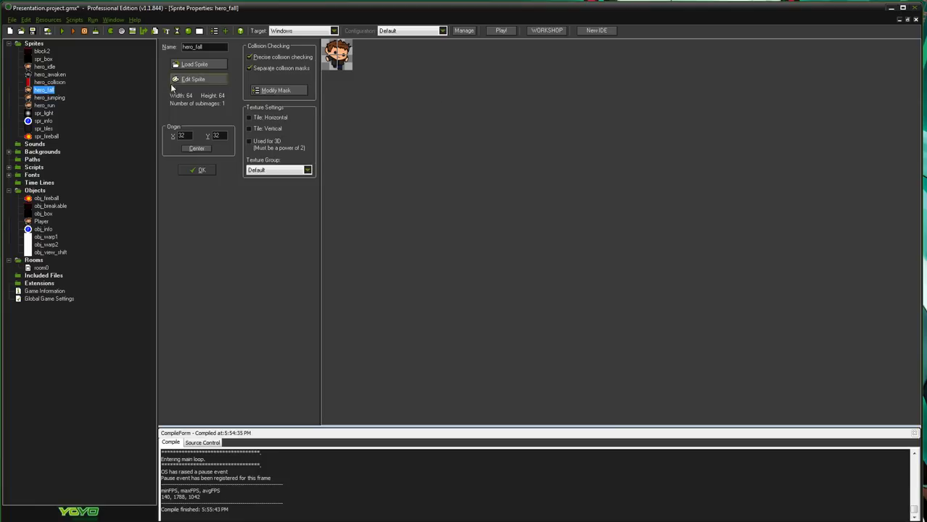
click(198, 80)
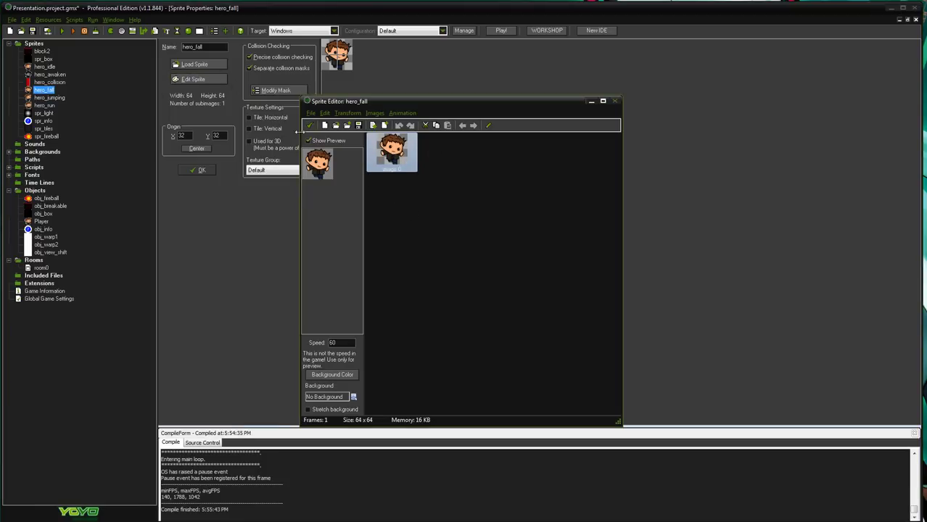
click(310, 125)
click(210, 171)
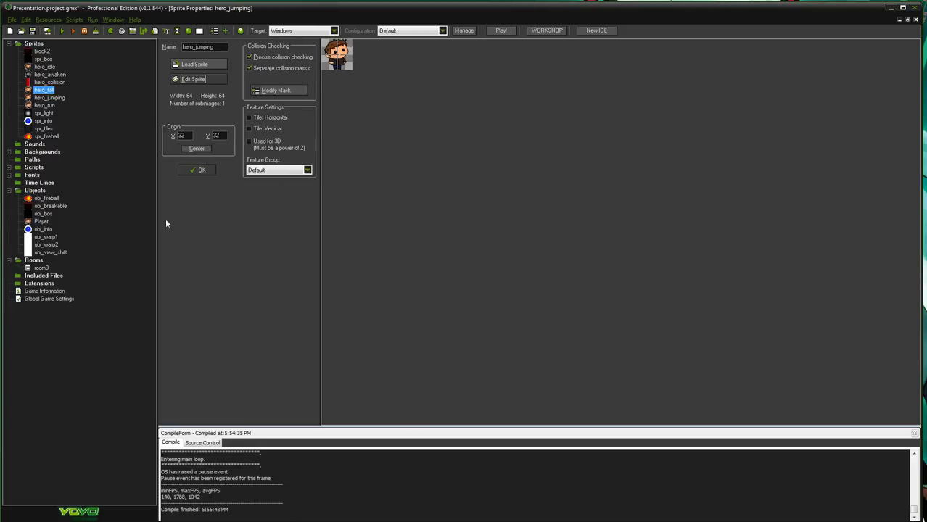
click(201, 171)
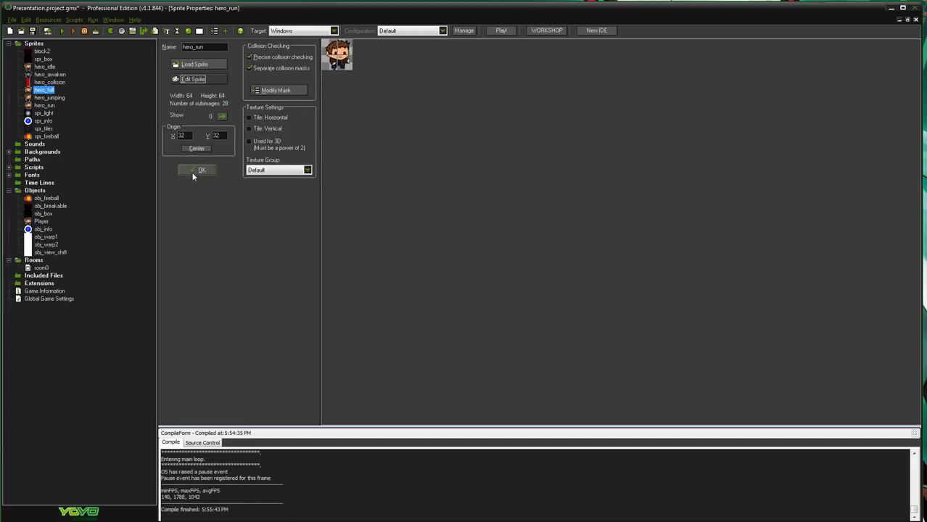
- Close the last sprite window, pan across room0, and select Player's Step event
click(193, 172)
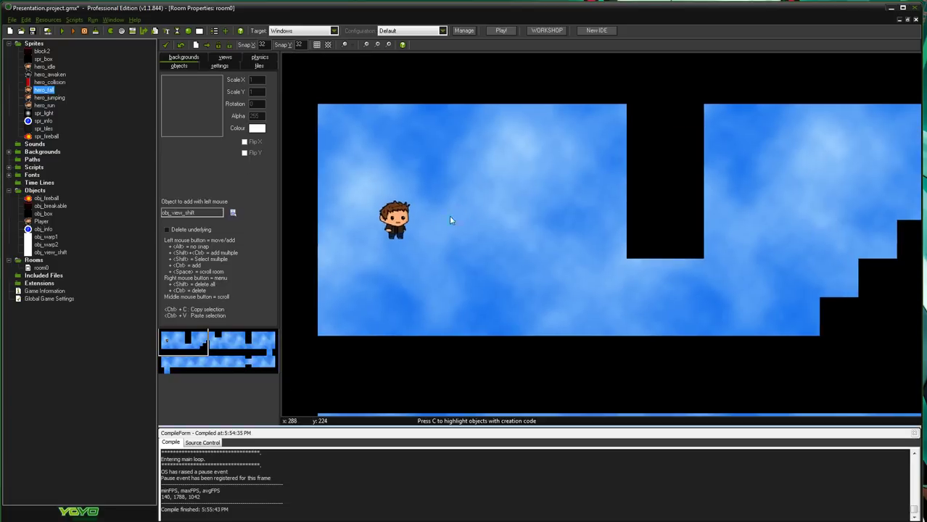
middle_drag(428, 211, 501, 193)
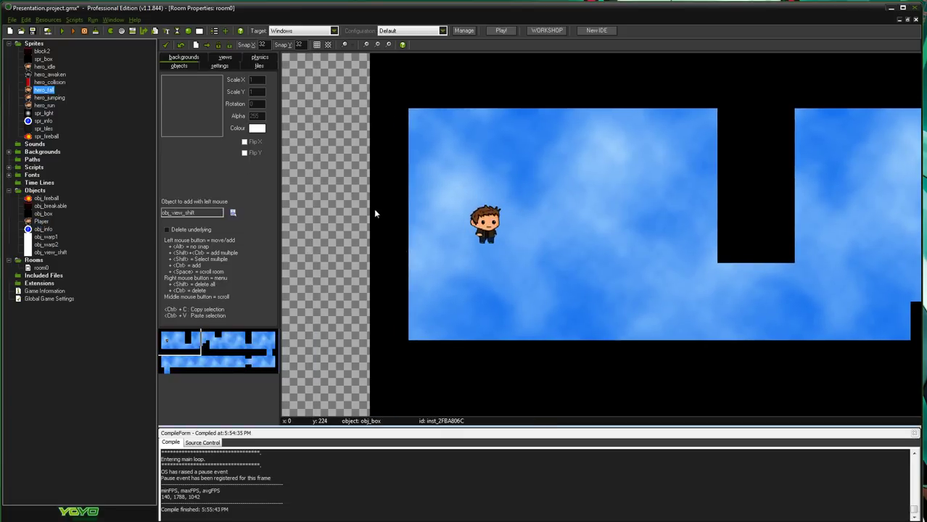
middle_drag(519, 293, 417, 302)
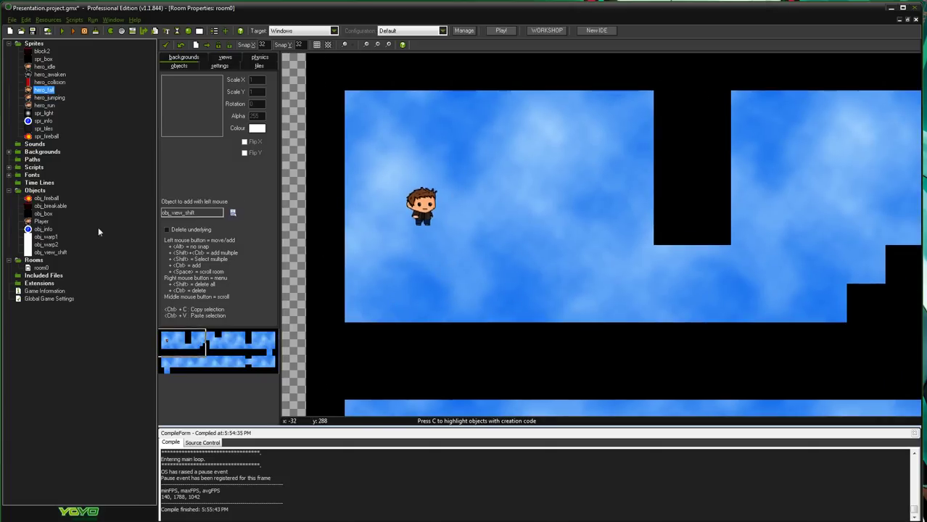
double_click(41, 222)
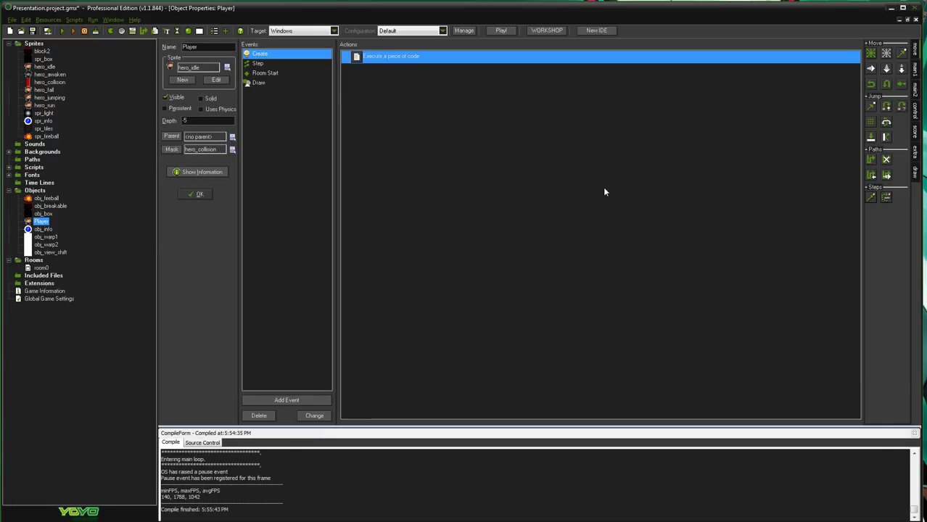
click(288, 64)
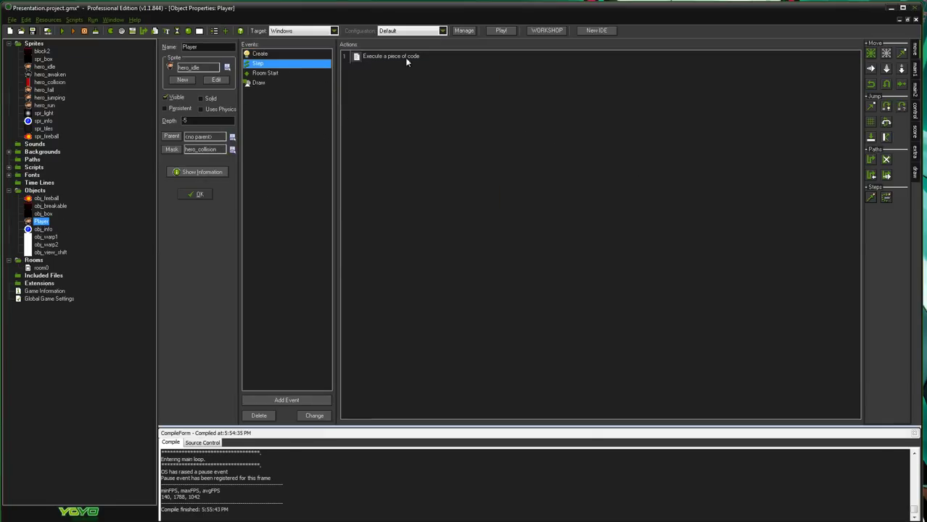
- Open the Player Step event's code and resize the code editor window
double_click(445, 61)
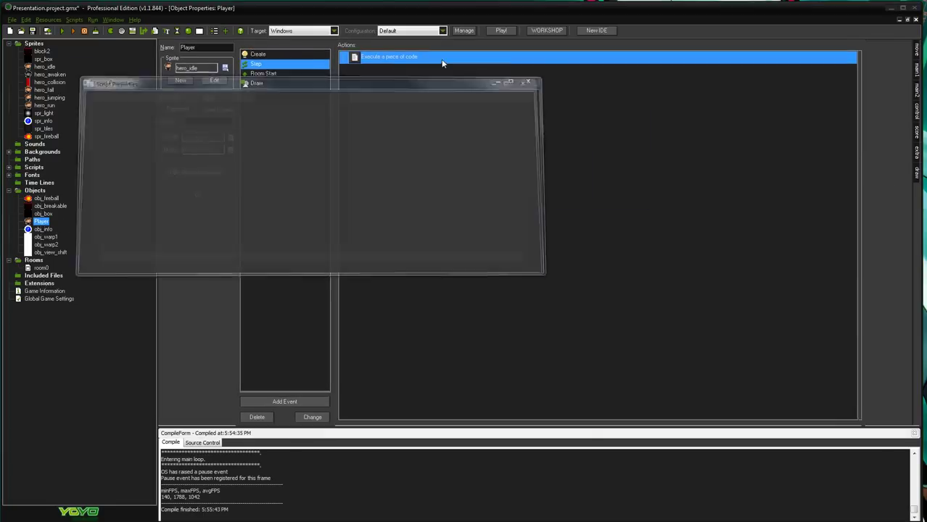
drag(540, 117, 532, 243)
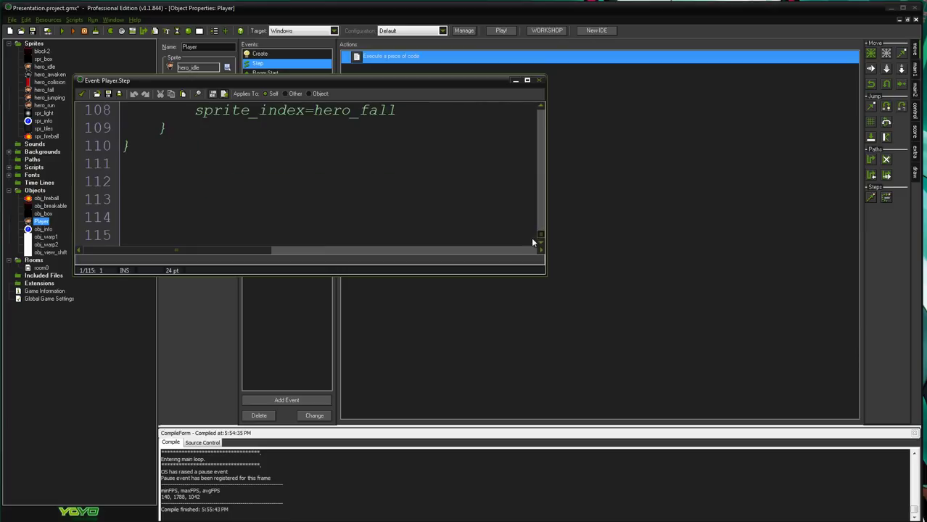
drag(547, 273, 822, 479)
scroll(528, 321, up, 7)
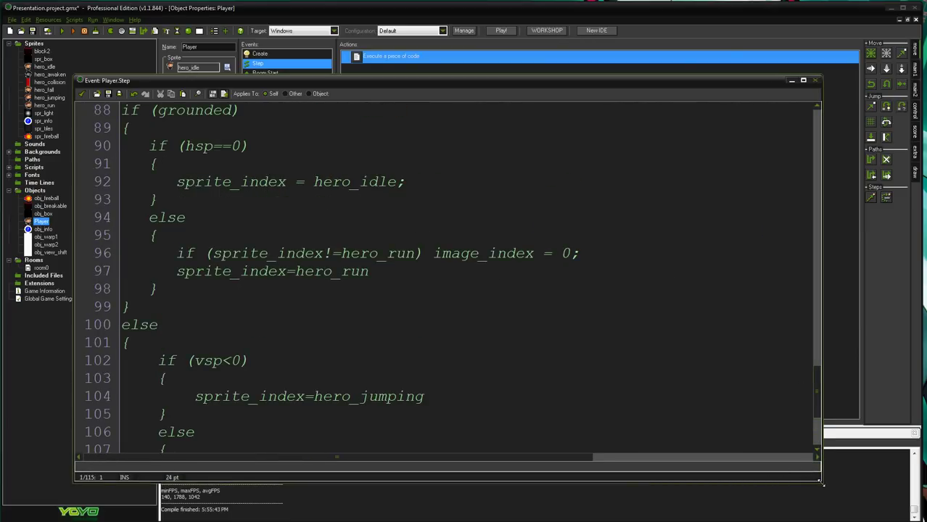
drag(822, 482, 874, 498)
click(451, 272)
scroll(352, 209, up, 3)
scroll(405, 150, down, 3)
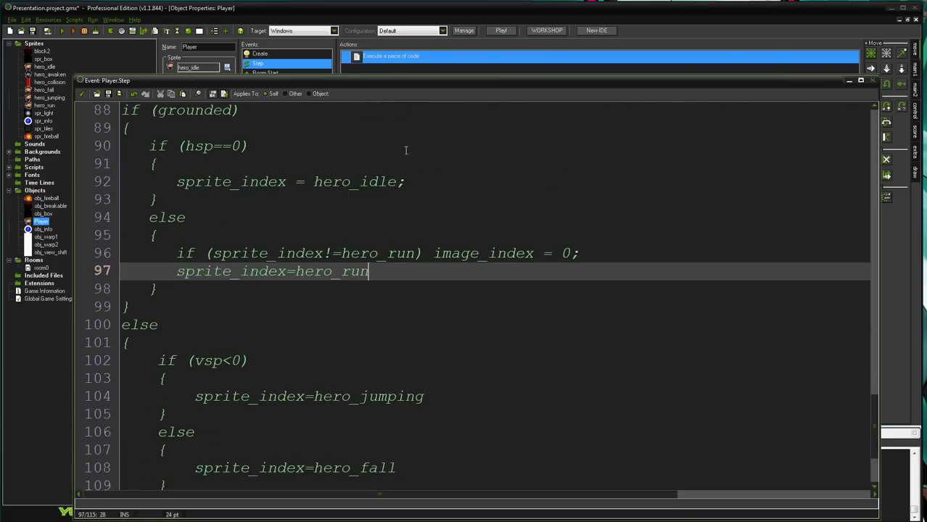
- Enlarge the editor and review the sprite_index block on lines 88–110
drag(422, 75, 421, 19)
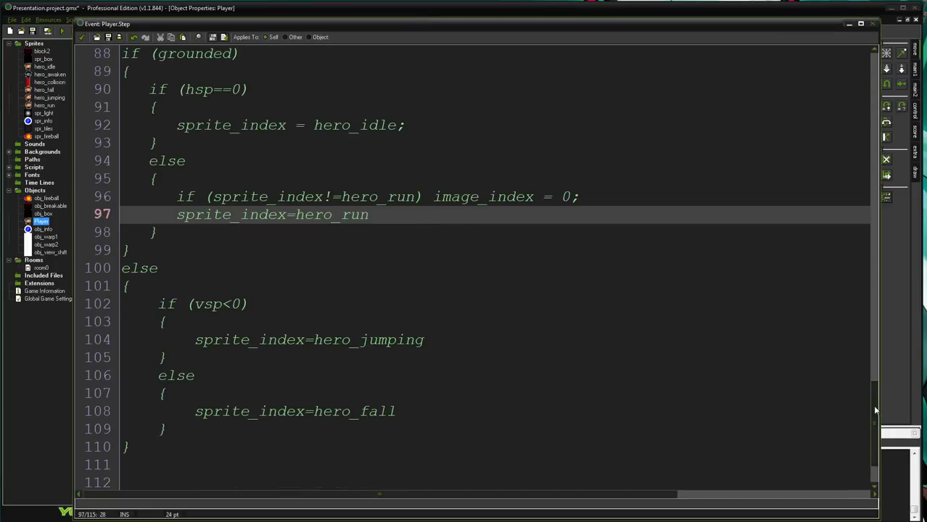
drag(875, 410, 873, 403)
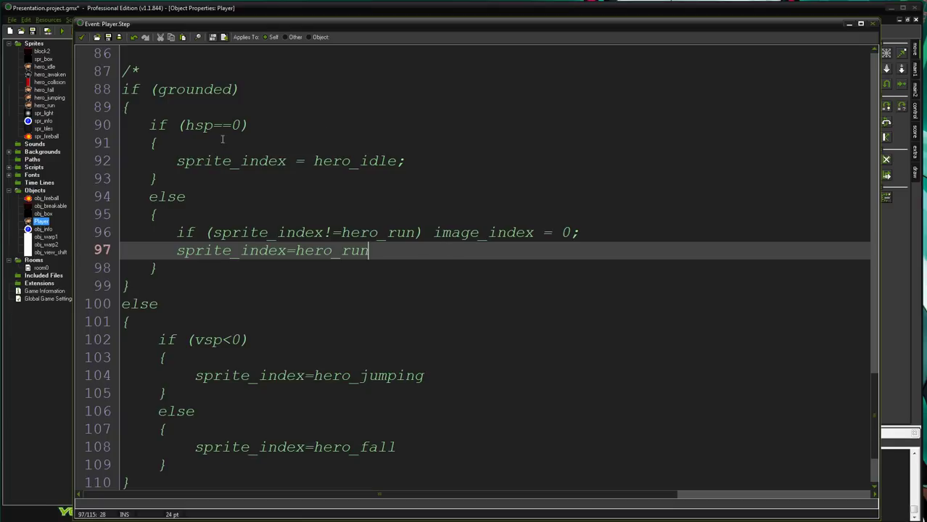
click(186, 161)
click(395, 286)
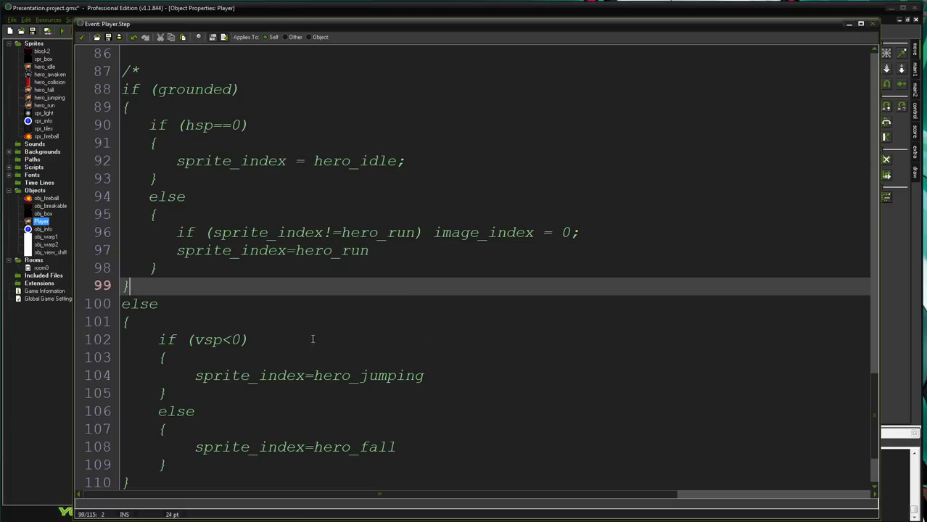
scroll(433, 354, down, 2)
scroll(557, 161, up, 3)
scroll(328, 339, down, 3)
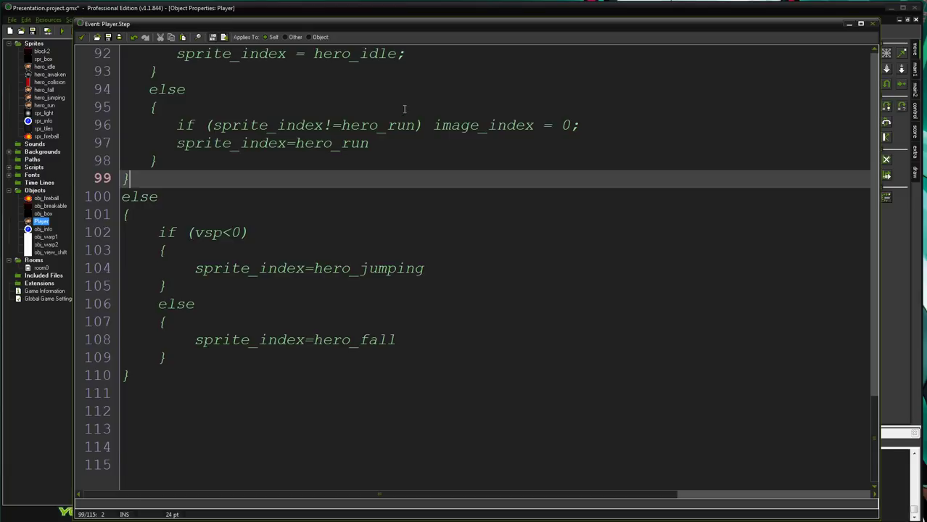